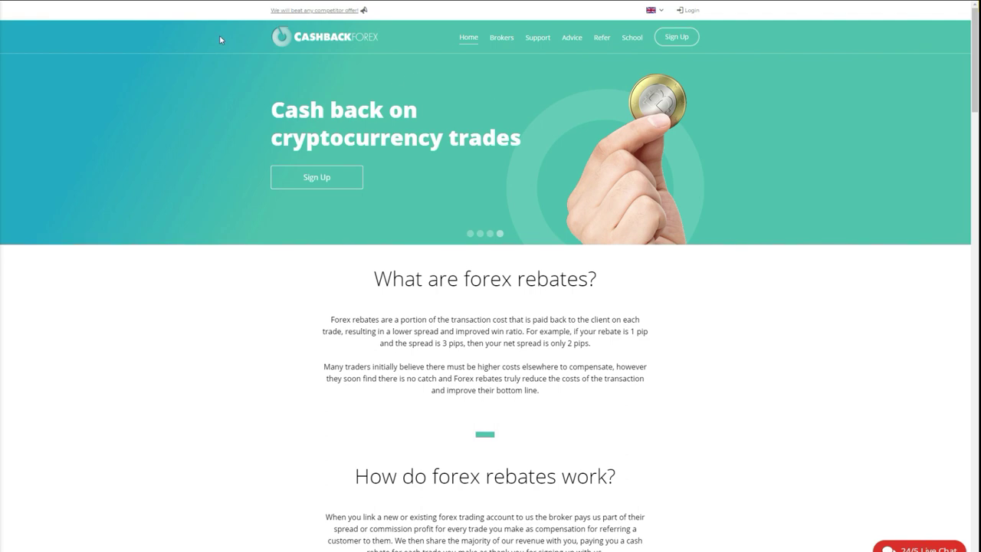
- Log in to the existing CashbackForex account and review its dashboard down to the broker accounts section
left_click(675, 45)
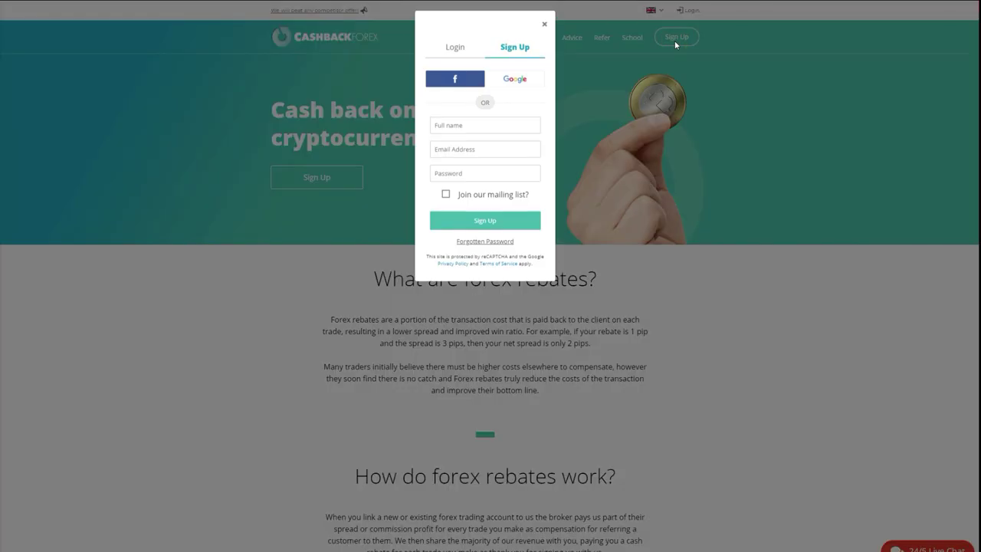
left_click(543, 31)
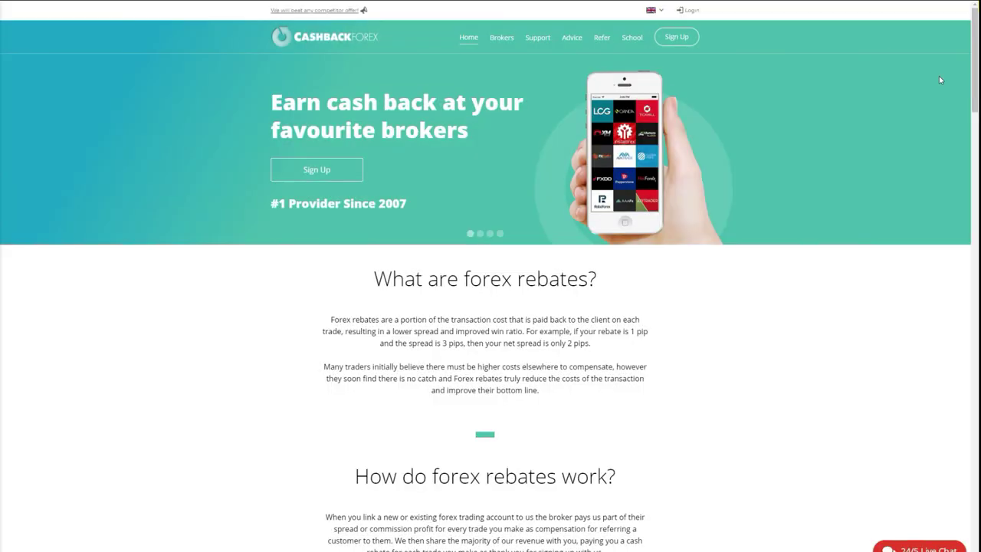
left_click(685, 10)
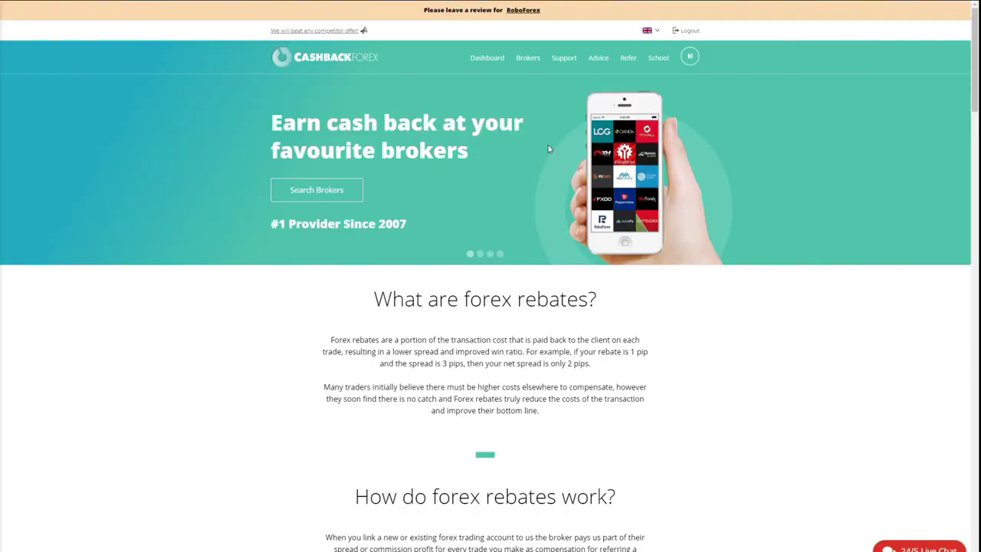
left_click(482, 61)
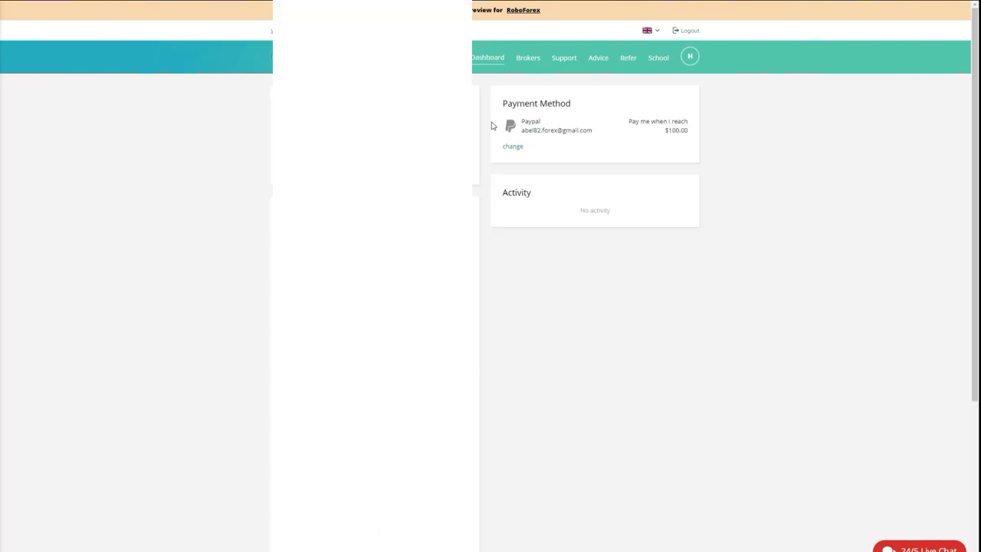
scroll(495, 289, "down", 5)
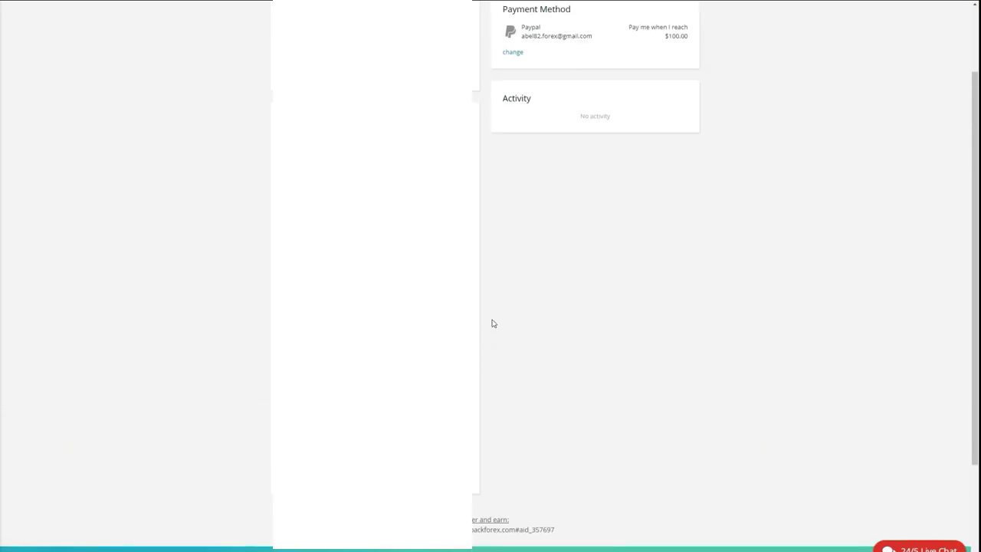
scroll(549, 311, "up", 1)
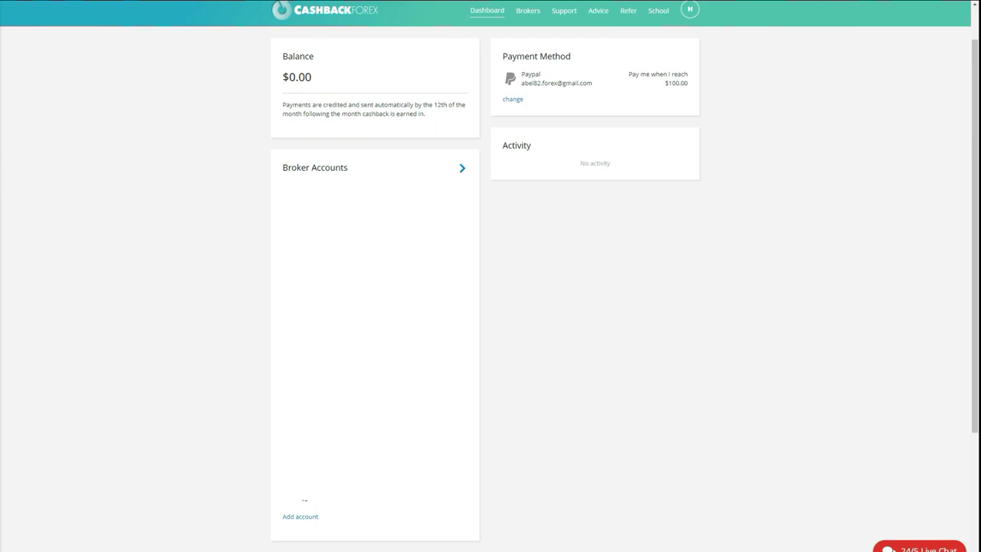
- Start adding a broker account, search the forex brokers for "robo" and open the cash back setup for RoboForex
left_click(299, 517)
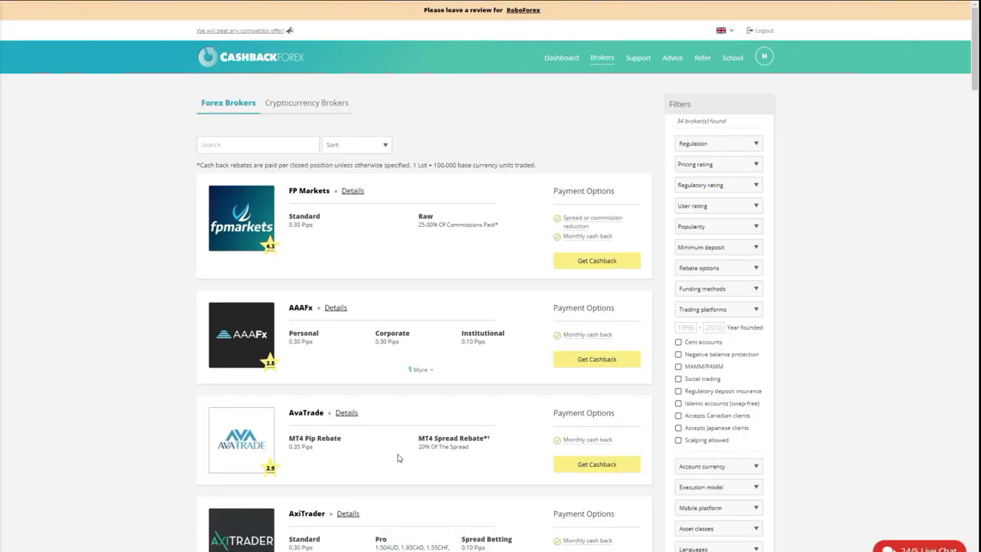
left_click(239, 146)
type("ro")
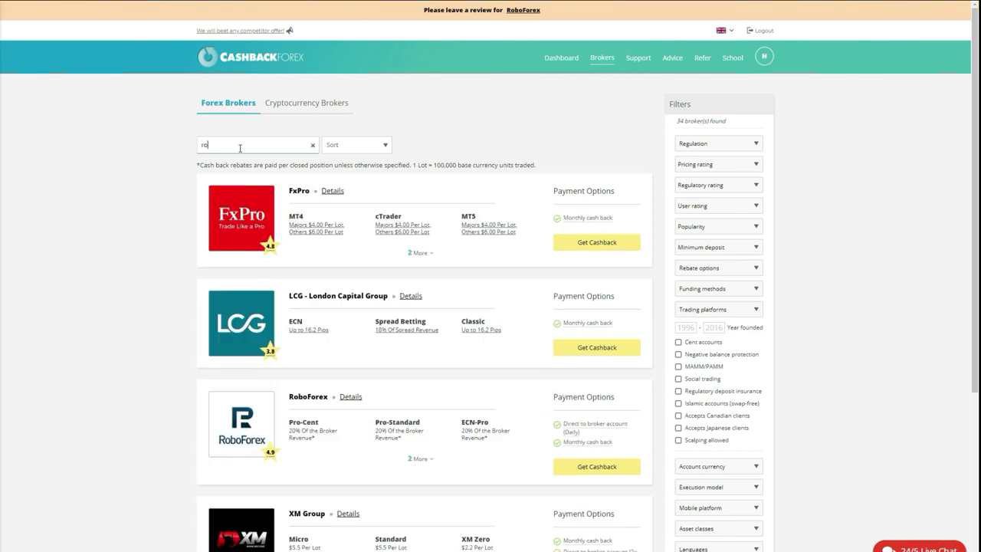
type("bo")
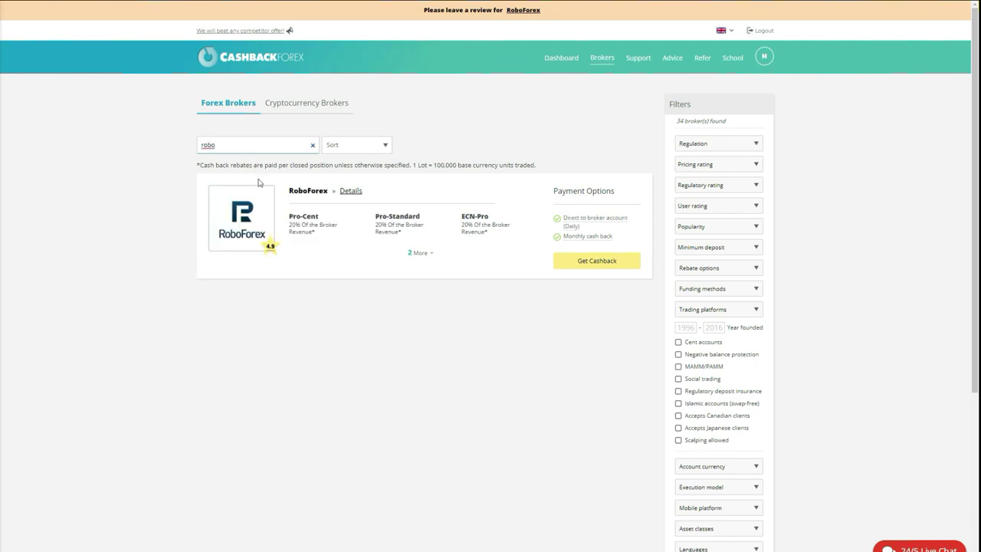
left_click(603, 264)
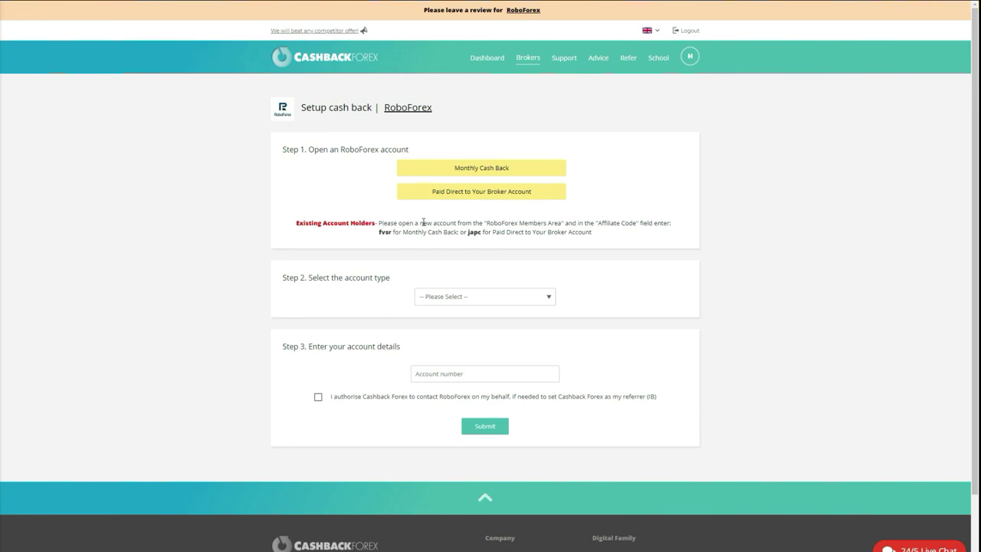
- Read the instructions for existing account holders, highlighting the Affiliate Code field and the code japc for direct payment
left_click_drag(379, 223, 457, 222)
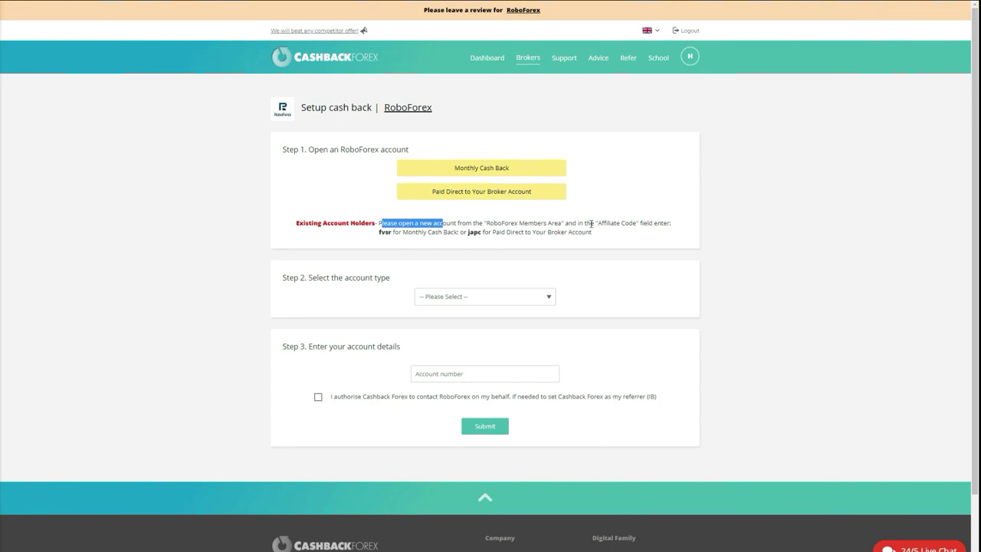
left_click_drag(595, 223, 623, 223)
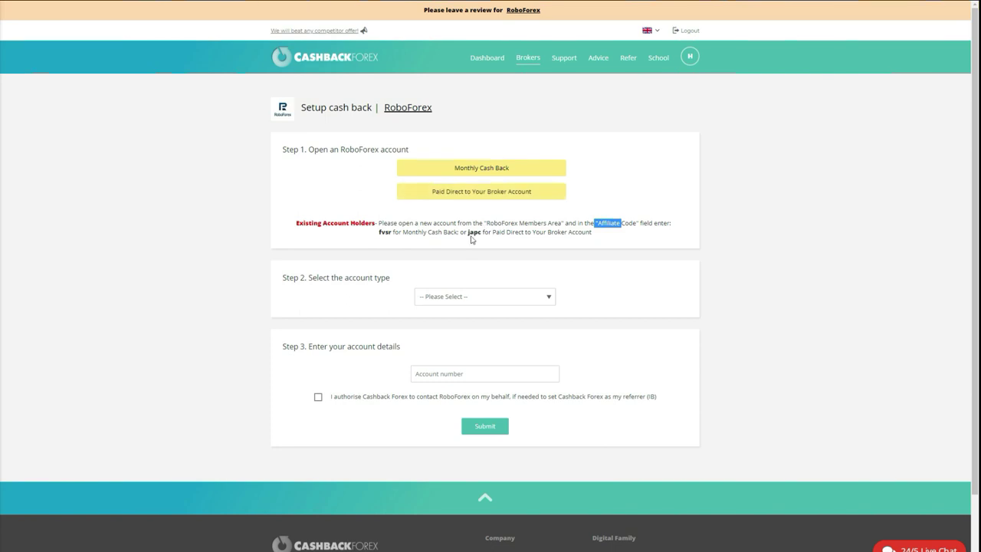
left_click_drag(466, 231, 482, 233)
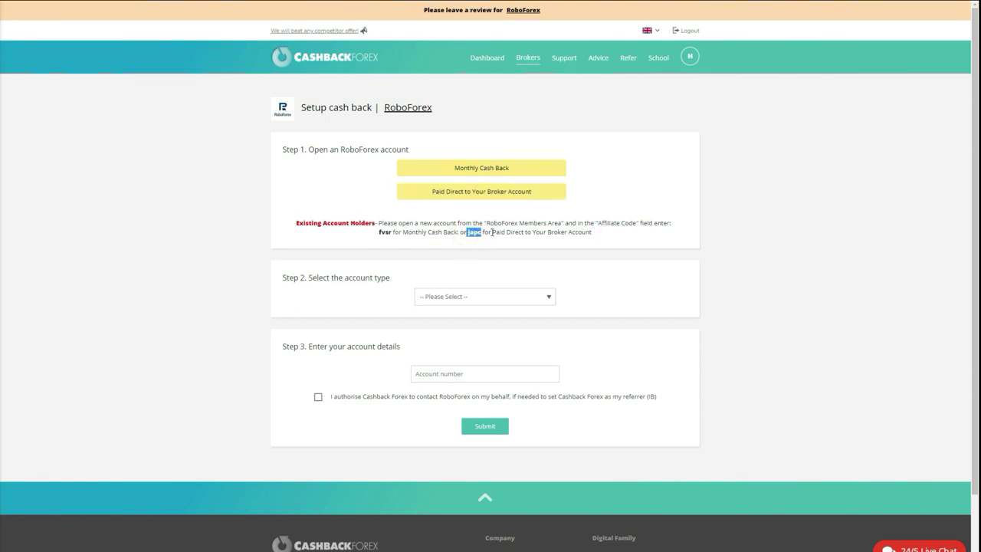
- Sign in to the RoboForex Members Area through Paid Direct to Your Broker Account and collapse the Withdrawal/Deposit section
left_click(477, 195)
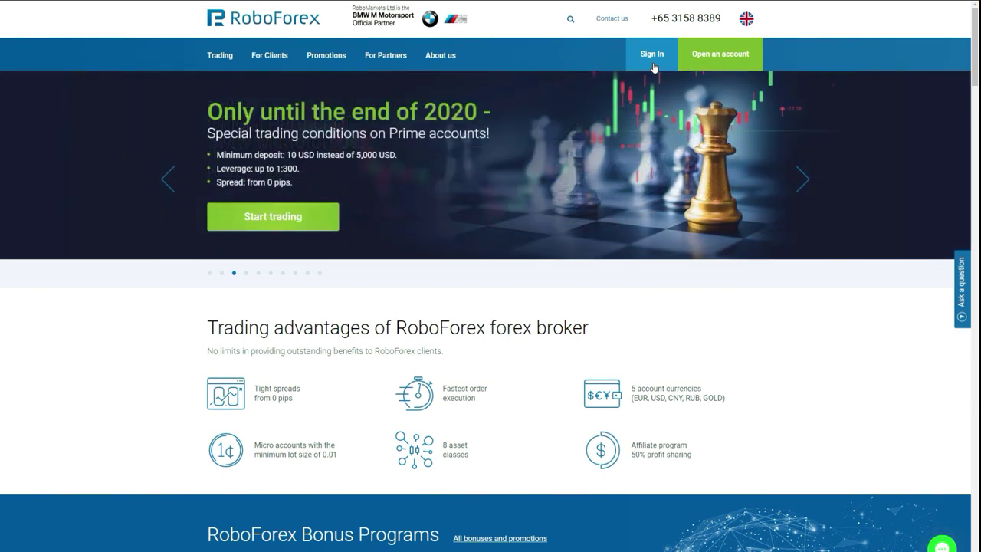
left_click(653, 65)
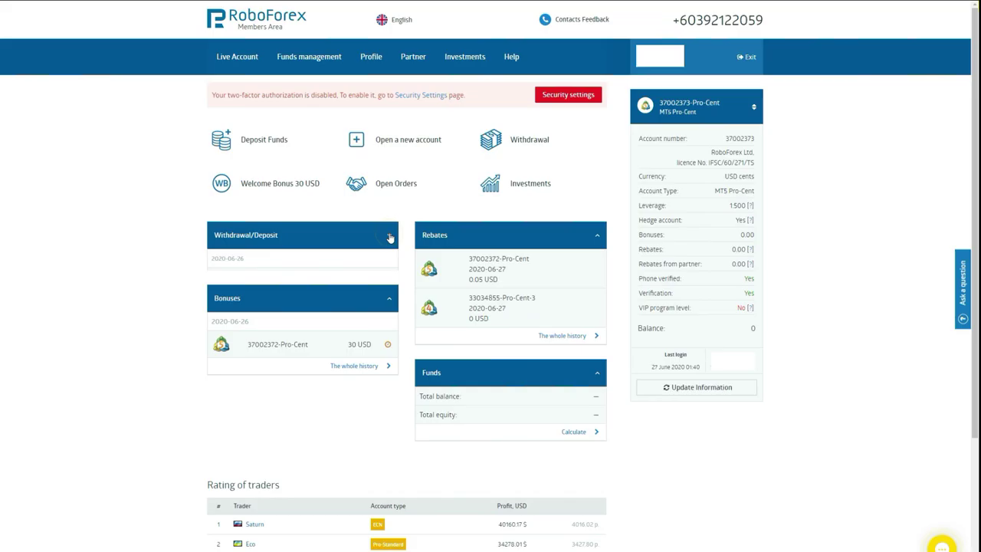
left_click(389, 236)
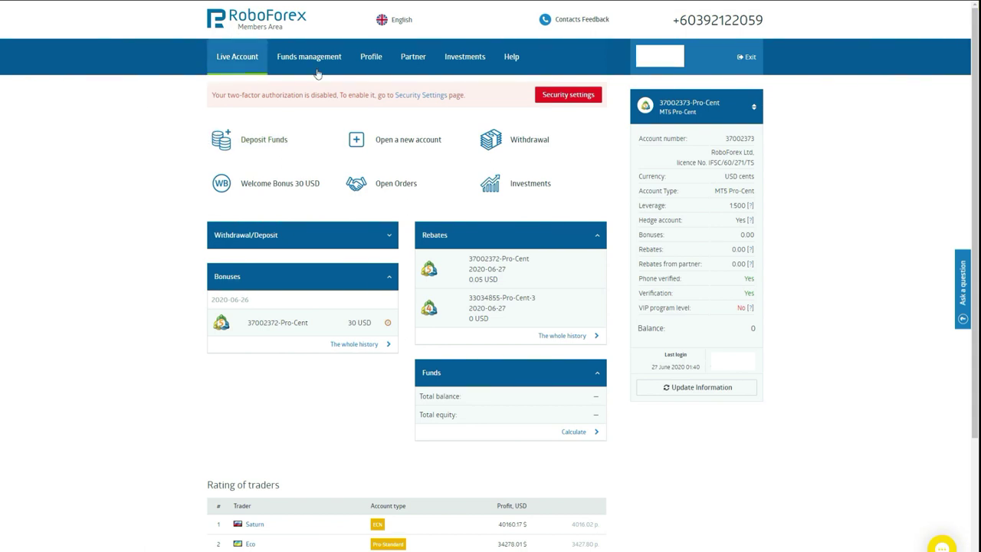
- View the profile's rebates page and open the account's report of rebates from the commission partner
left_click(371, 56)
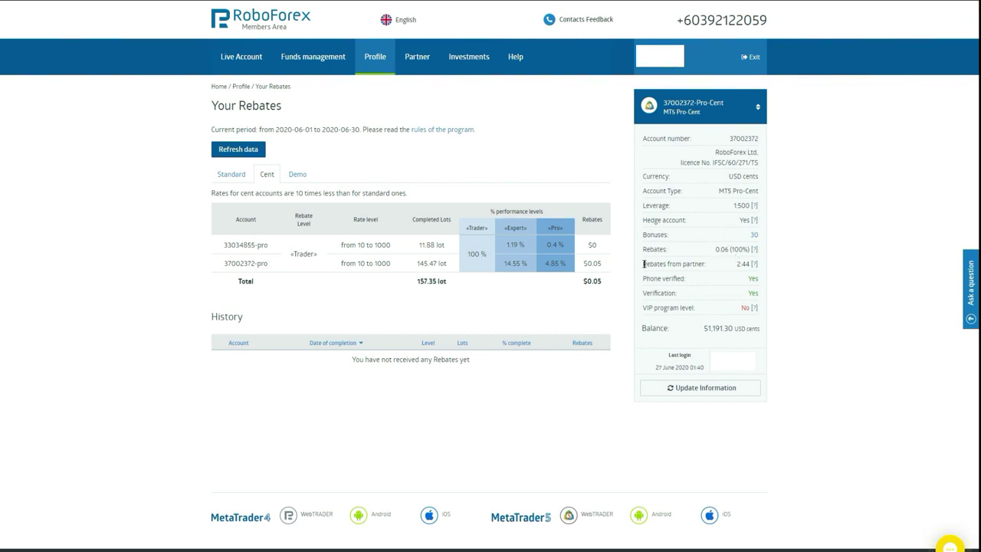
left_click_drag(643, 263, 753, 264)
left_click(754, 263)
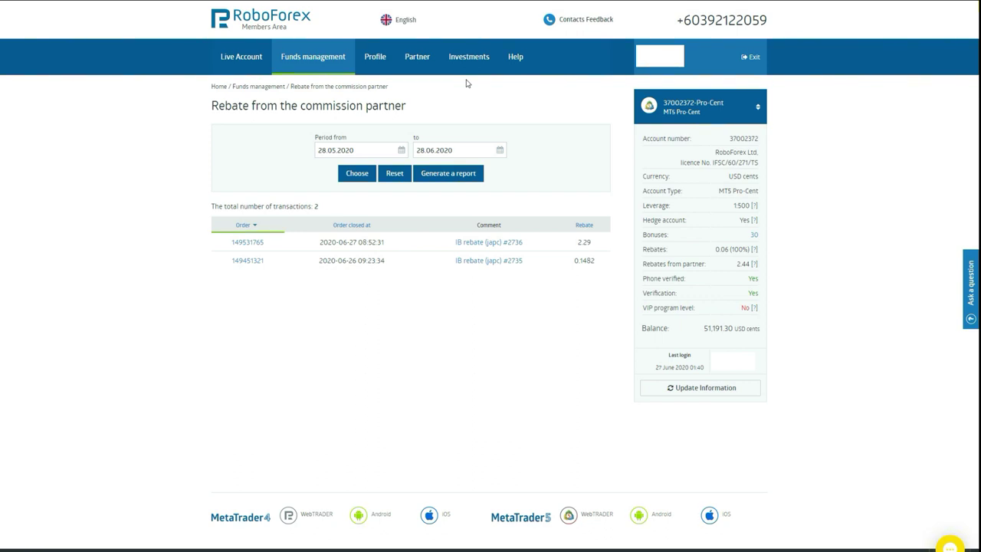
- Switch the active trading account to the MT5 Pro-Cent account listed directly below the current one
left_click(733, 119)
scroll(715, 191, "down", 4)
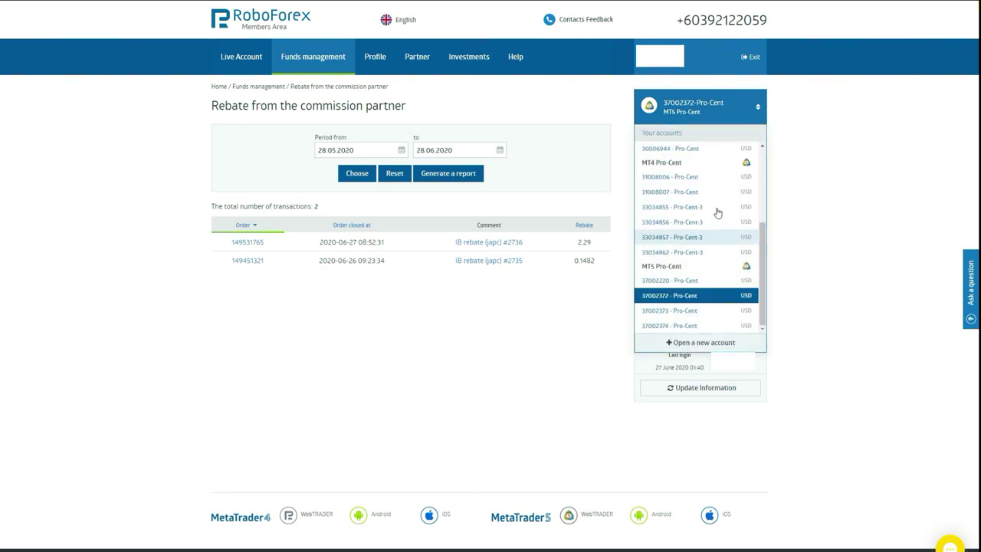
left_click(672, 311)
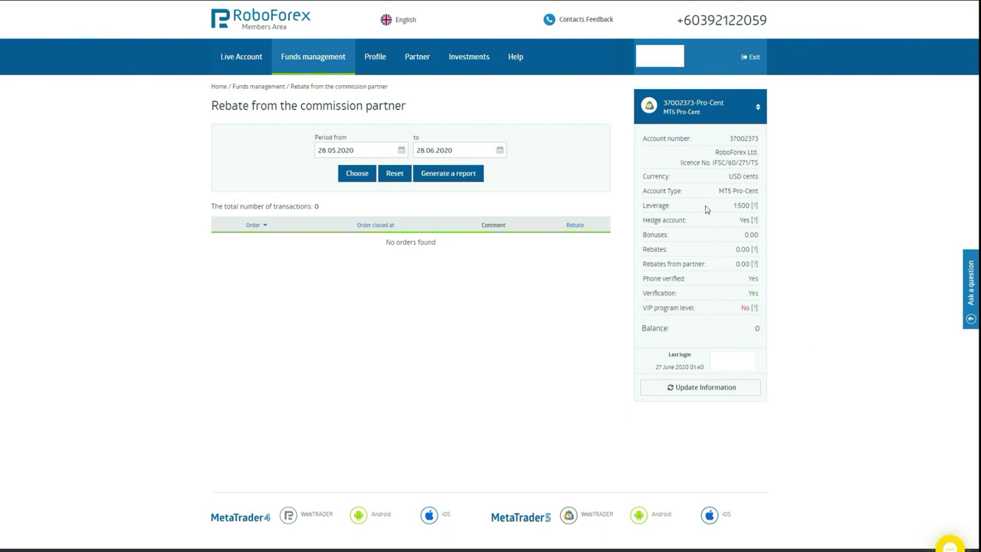
- Deposit 100 USD into the selected MT5 Pro-Cent account using VISA/MasterCard (Pasta Banka)
left_click(488, 47)
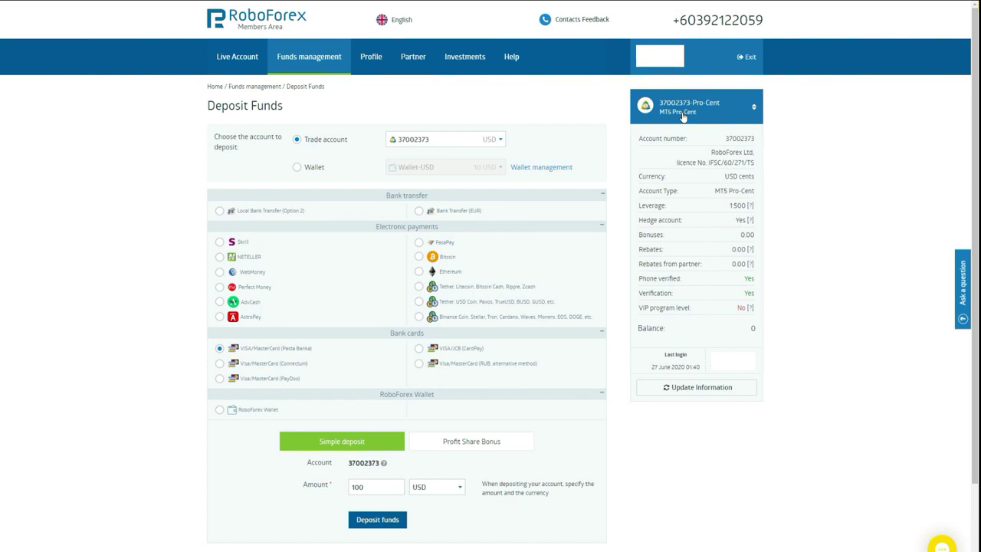
left_click(364, 485)
left_click(373, 520)
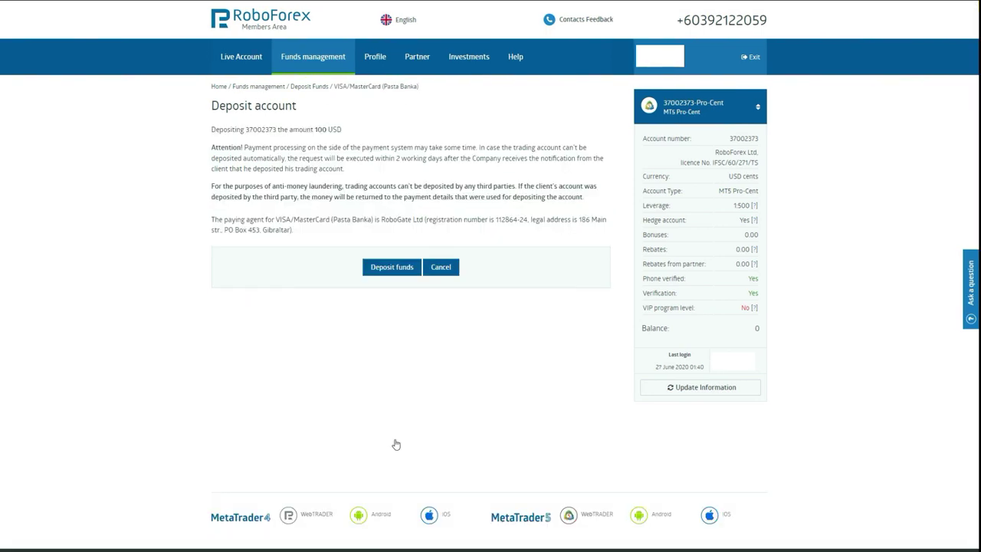
left_click(392, 267)
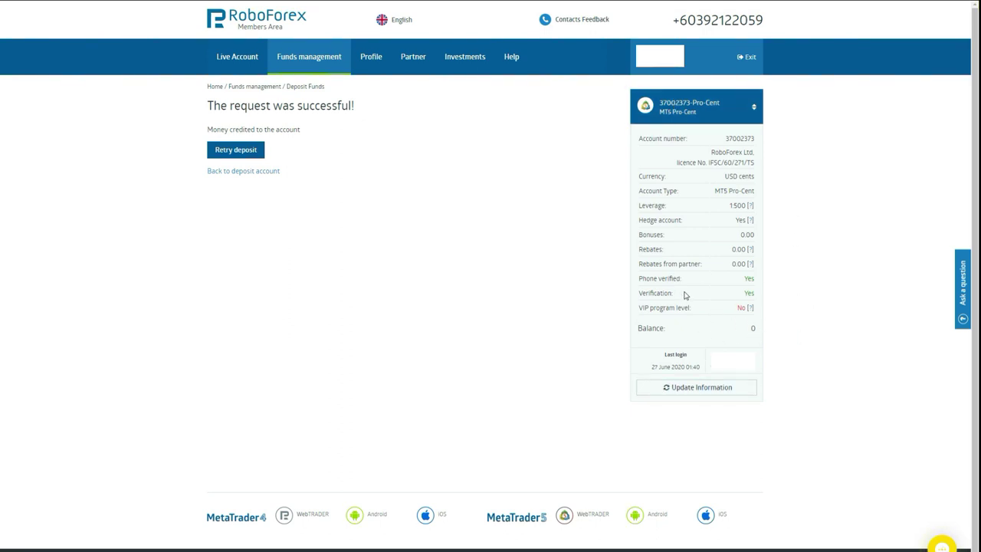
- Check the funded account's balance in the members area and switch to MetaTrader 5
left_click(533, 49)
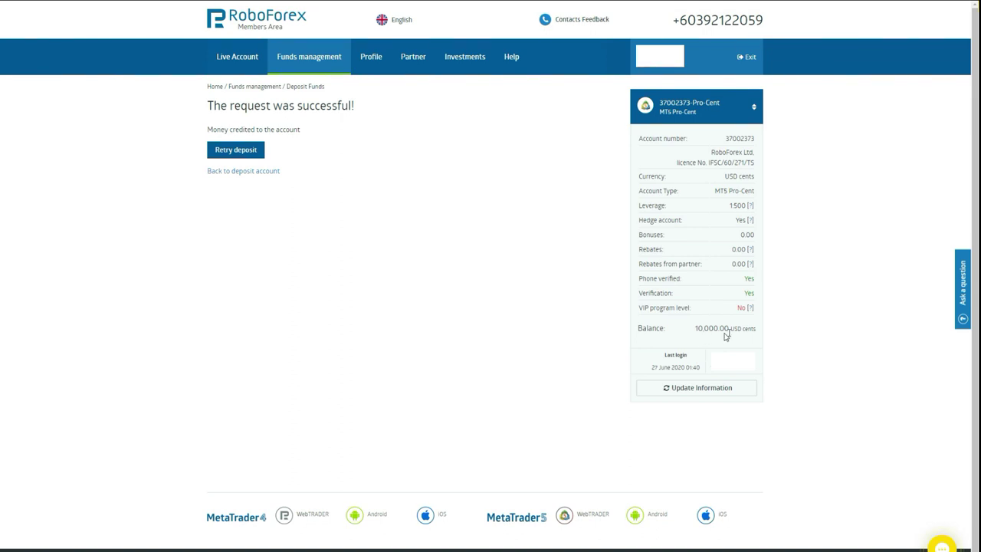
left_click_drag(750, 330, 695, 329)
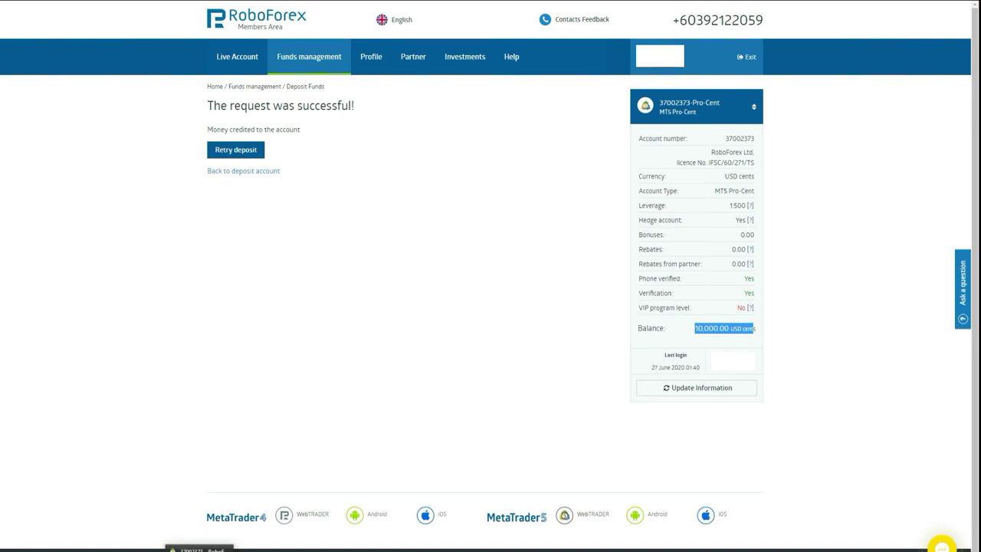
left_click(184, 547)
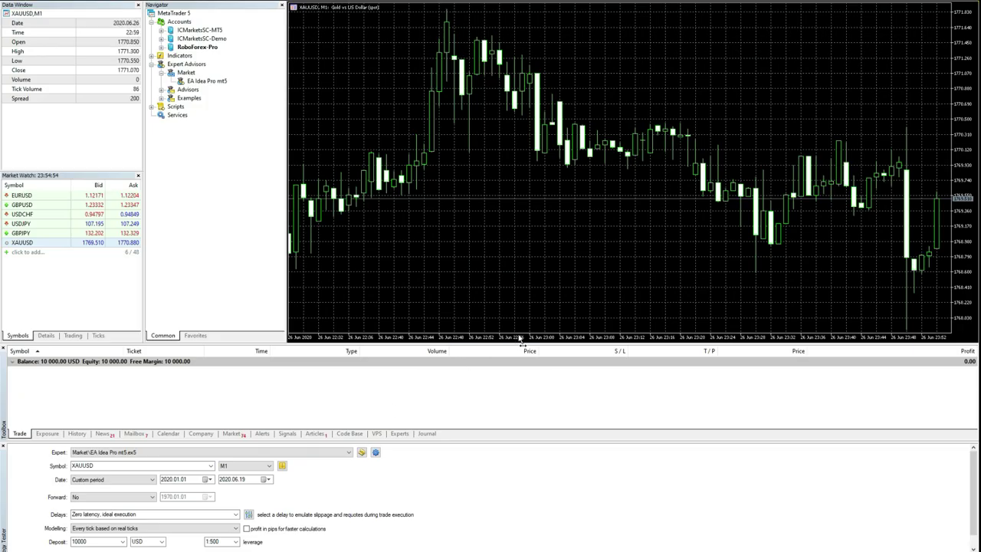